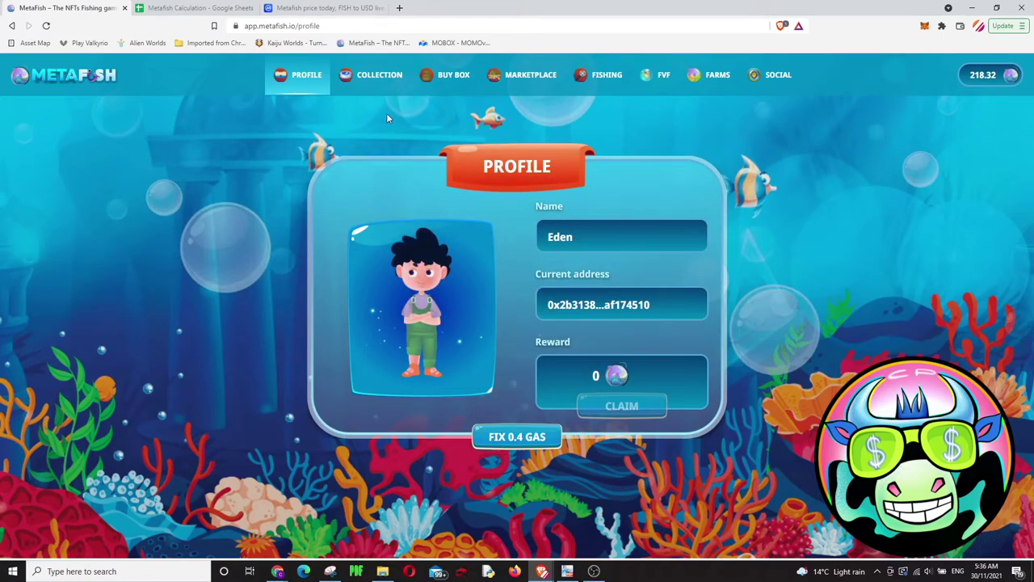
Reload the profile, visit COLLECTION and return to PROFILE to highlight the 350 FISH reward.
{"action": "left_click", "coordinate": [331, 26]}
{"action": "key", "text": "Return"}
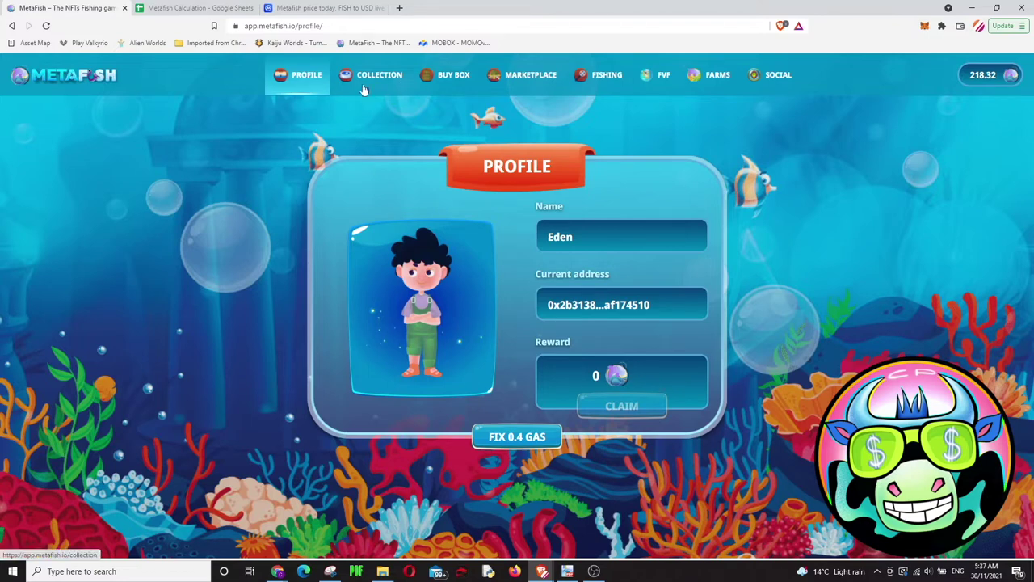
{"action": "double_click", "coordinate": [676, 394]}
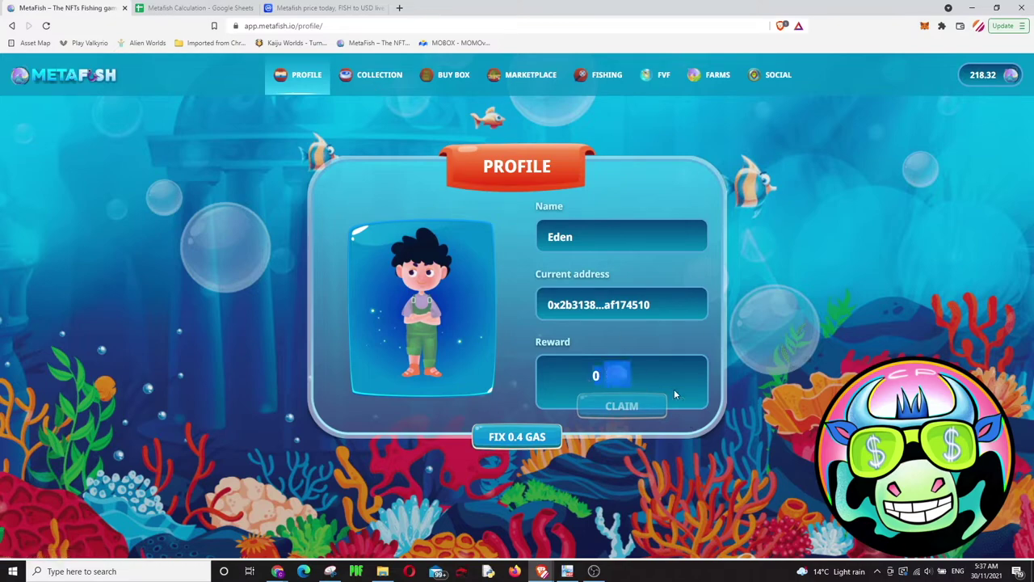
{"action": "left_click", "coordinate": [374, 81]}
{"action": "left_click", "coordinate": [300, 76]}
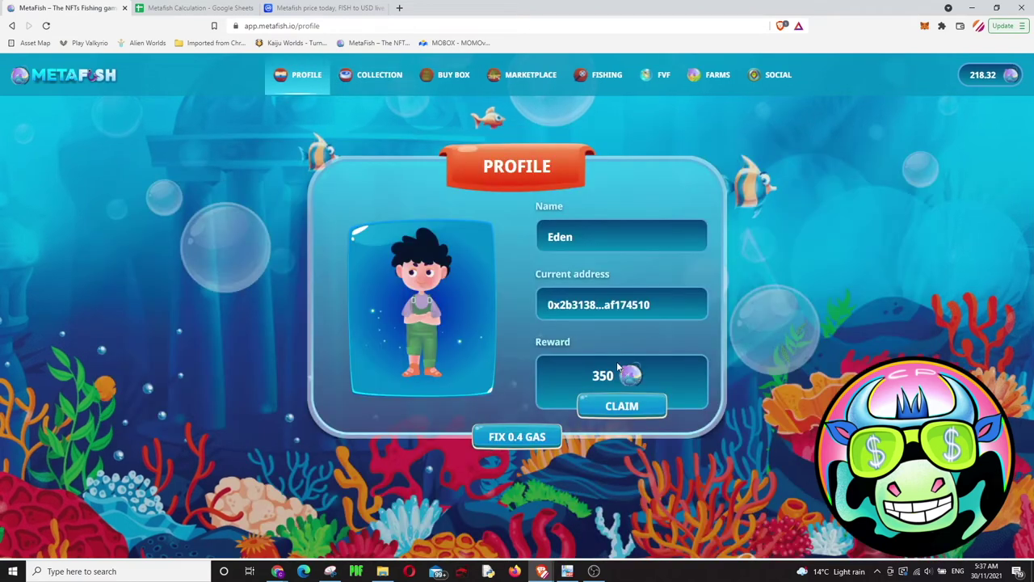
{"action": "double_click", "coordinate": [650, 370]}
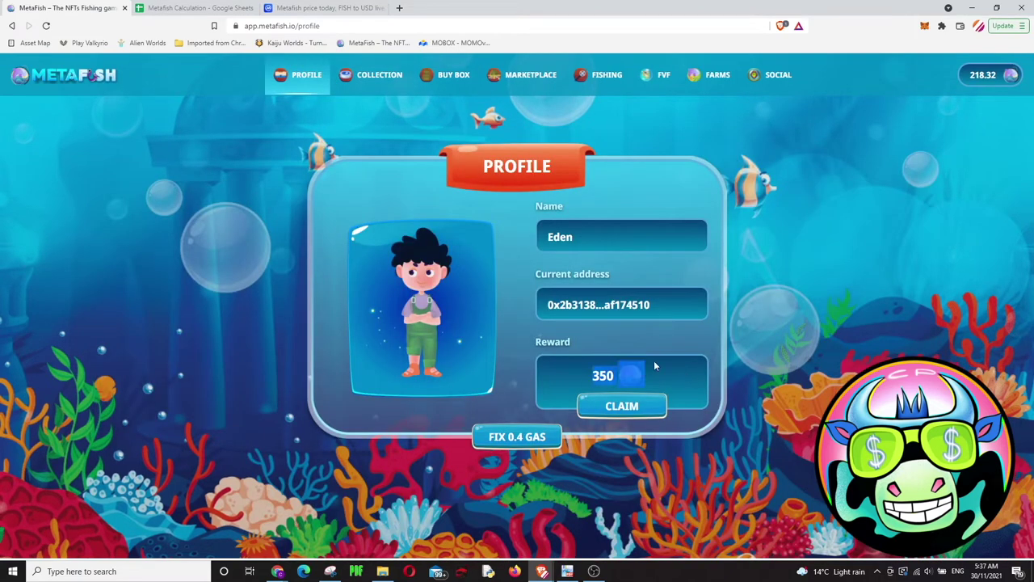
{"action": "left_click", "coordinate": [682, 371]}
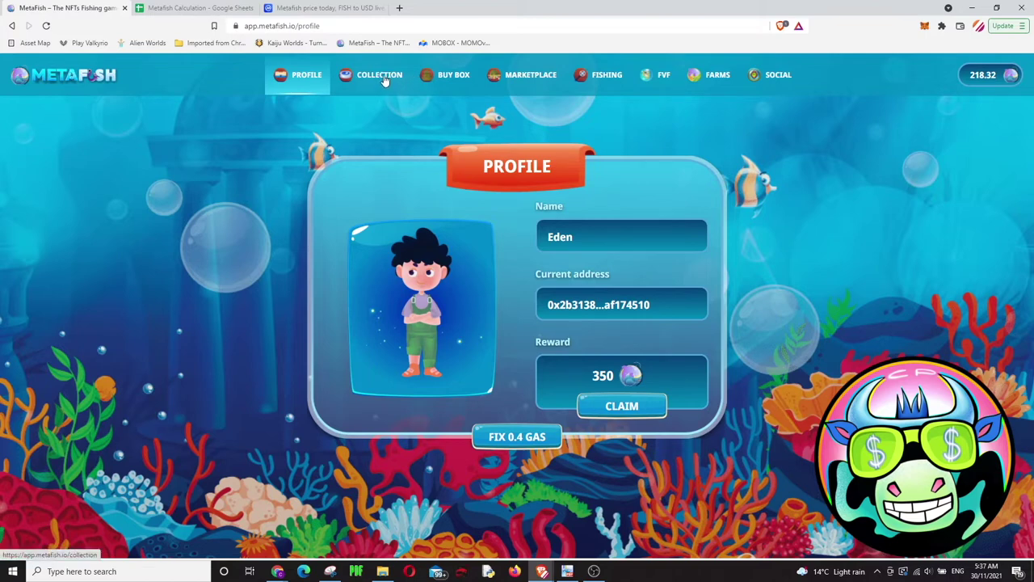
Browse the Nigen, Kimetsu and Shiki rod boxes at 2,000 each, then check FISH's price.
{"action": "left_click", "coordinate": [454, 75]}
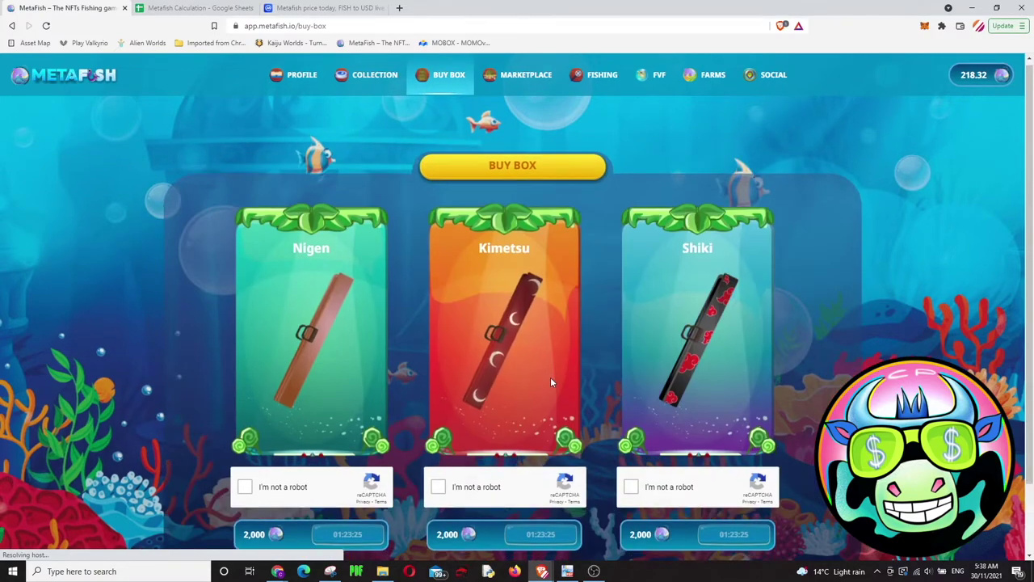
{"action": "scroll", "coordinate": [566, 348], "scroll_direction": "down", "scroll_amount": 1}
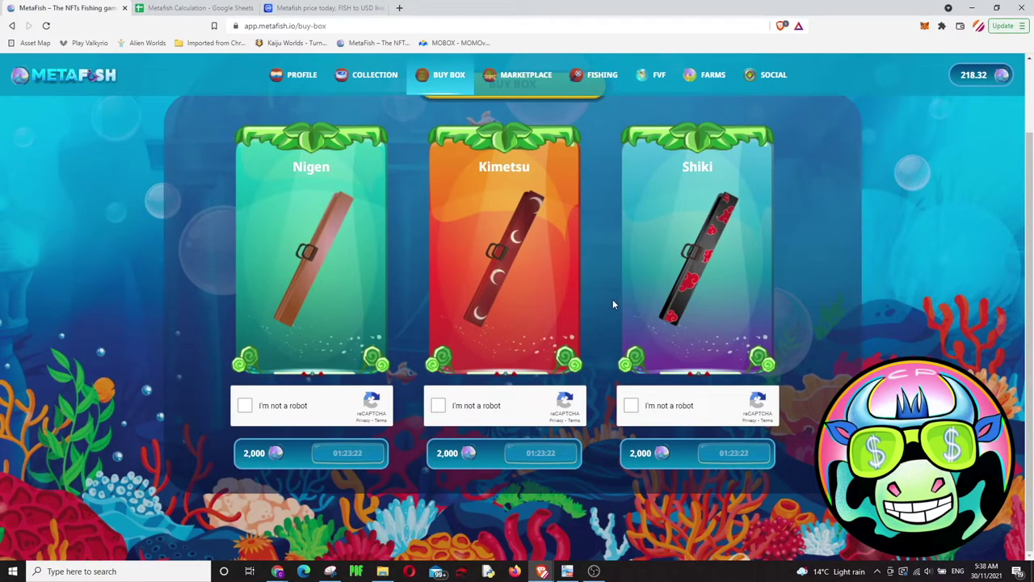
{"action": "scroll", "coordinate": [610, 322], "scroll_direction": "up", "scroll_amount": 1}
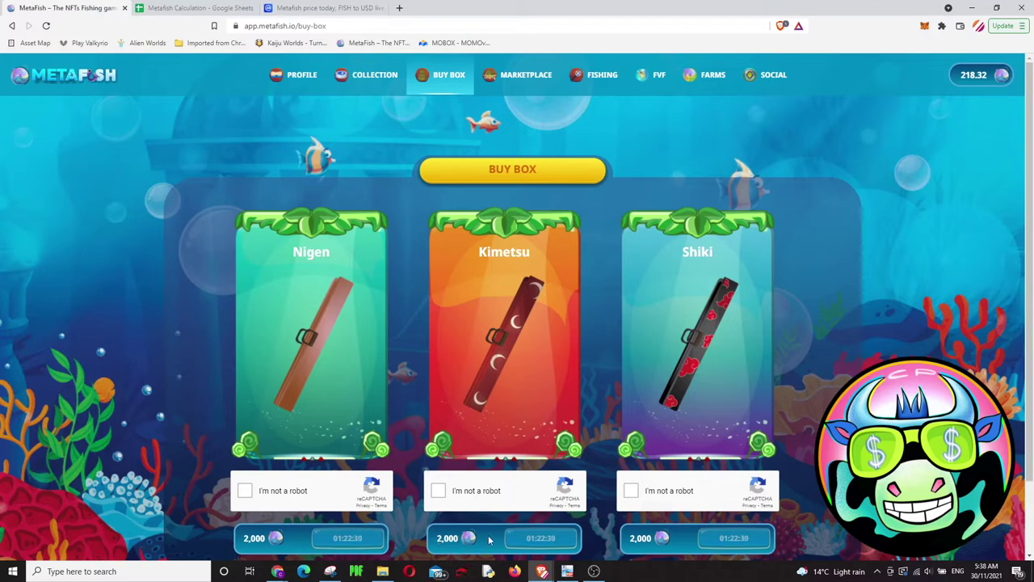
{"action": "left_click", "coordinate": [331, 9]}
{"action": "scroll", "coordinate": [602, 294], "scroll_direction": "up", "scroll_amount": 2}
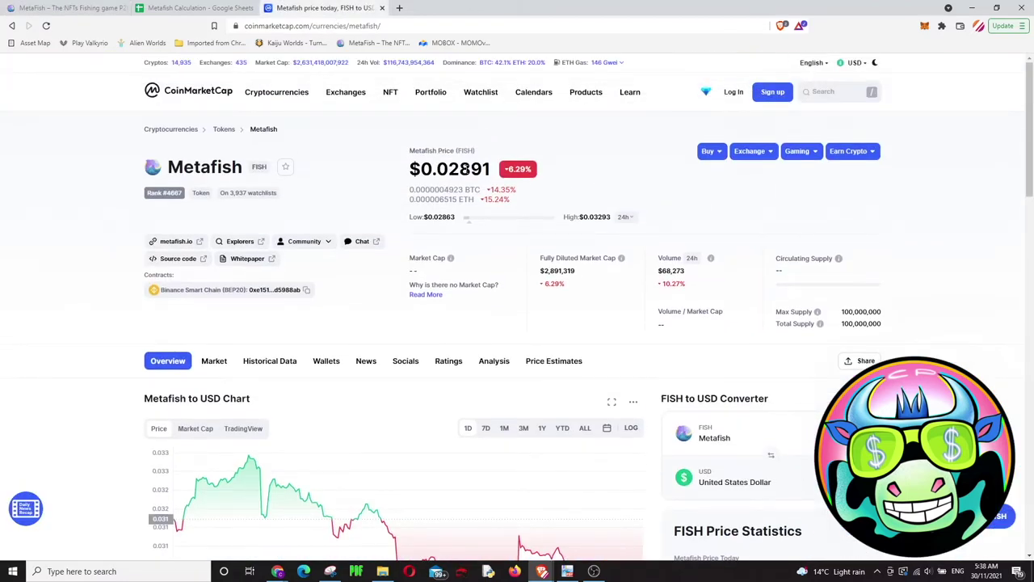
{"action": "left_click", "coordinate": [58, 8]}
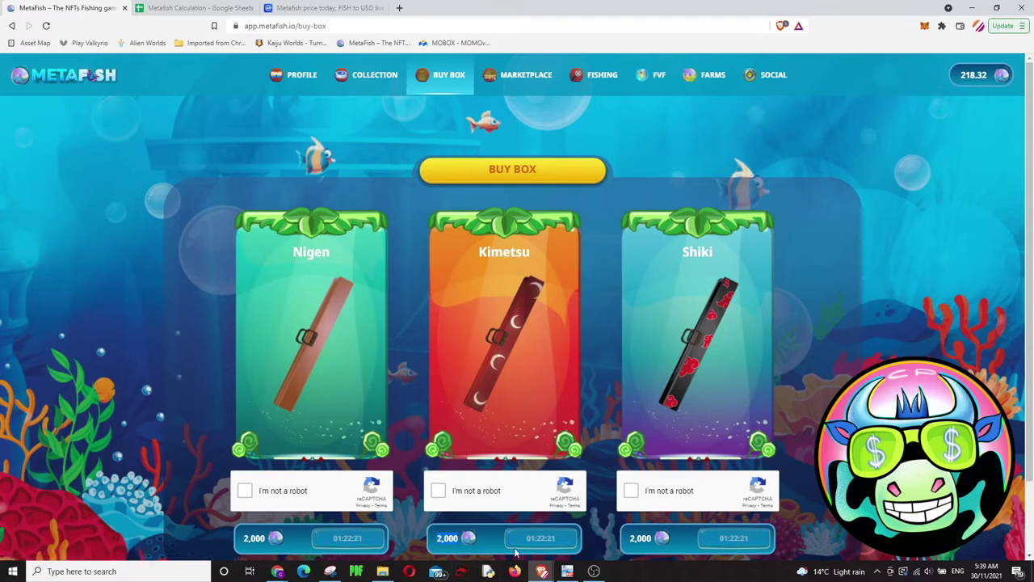
{"action": "left_click", "coordinate": [546, 73]}
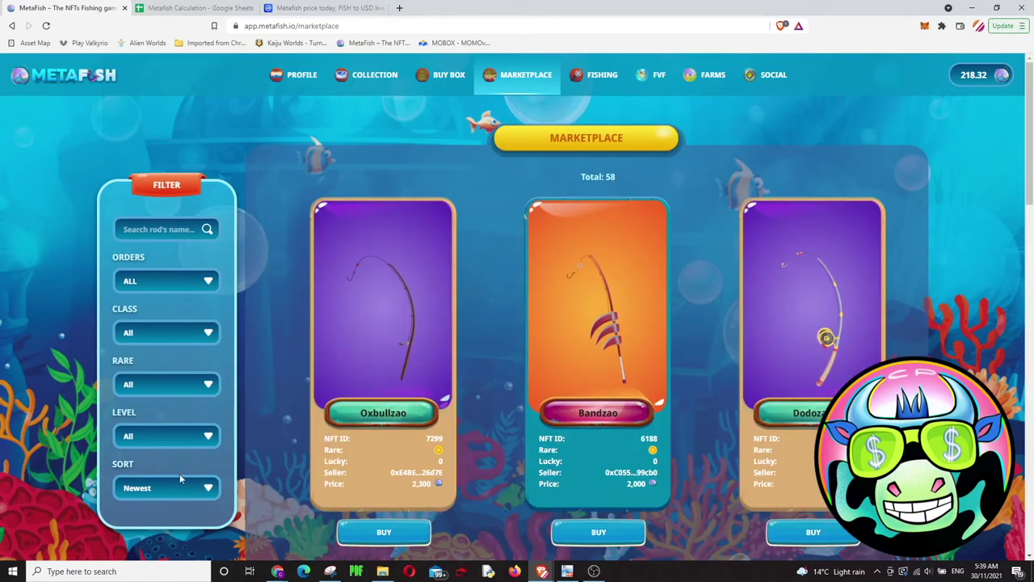
Sort the marketplace rod listings by 'Price: low to high'.
{"action": "left_click", "coordinate": [171, 491]}
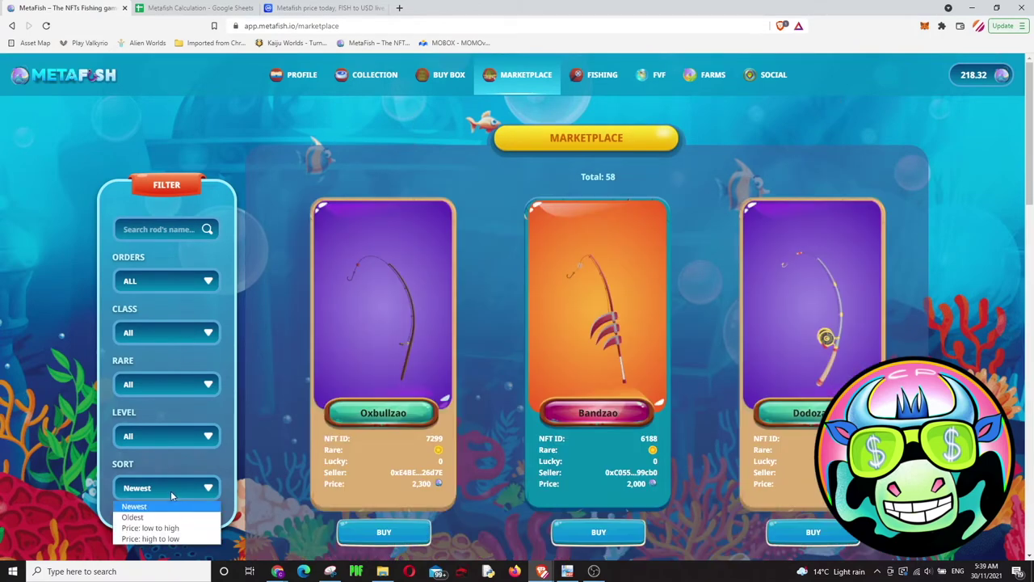
{"action": "left_click", "coordinate": [150, 528]}
{"action": "scroll", "coordinate": [383, 440], "scroll_direction": "down", "scroll_amount": 1}
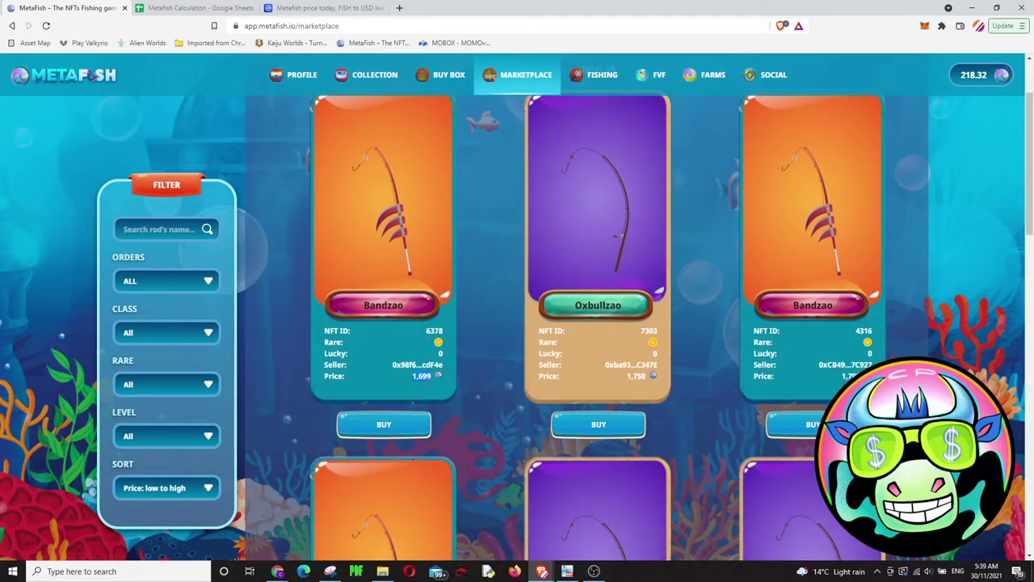
Filter the marketplace to rarity 2 rods, then rarity 3.
{"action": "left_click", "coordinate": [177, 386]}
{"action": "left_click", "coordinate": [165, 457]}
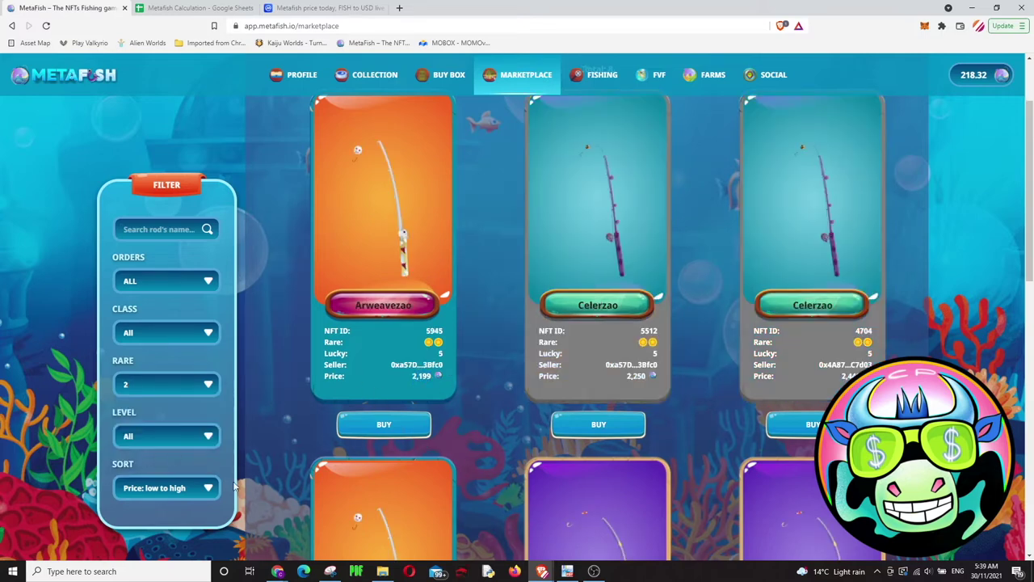
{"action": "scroll", "coordinate": [476, 294], "scroll_direction": "up", "scroll_amount": 1}
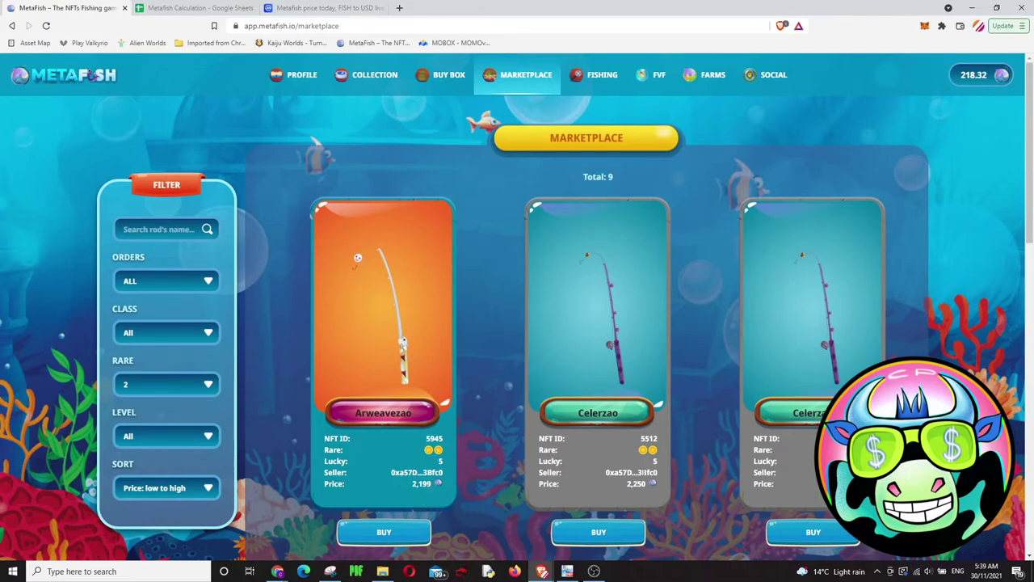
{"action": "left_click", "coordinate": [145, 392]}
{"action": "scroll", "coordinate": [517, 466], "scroll_direction": "down", "scroll_amount": 2}
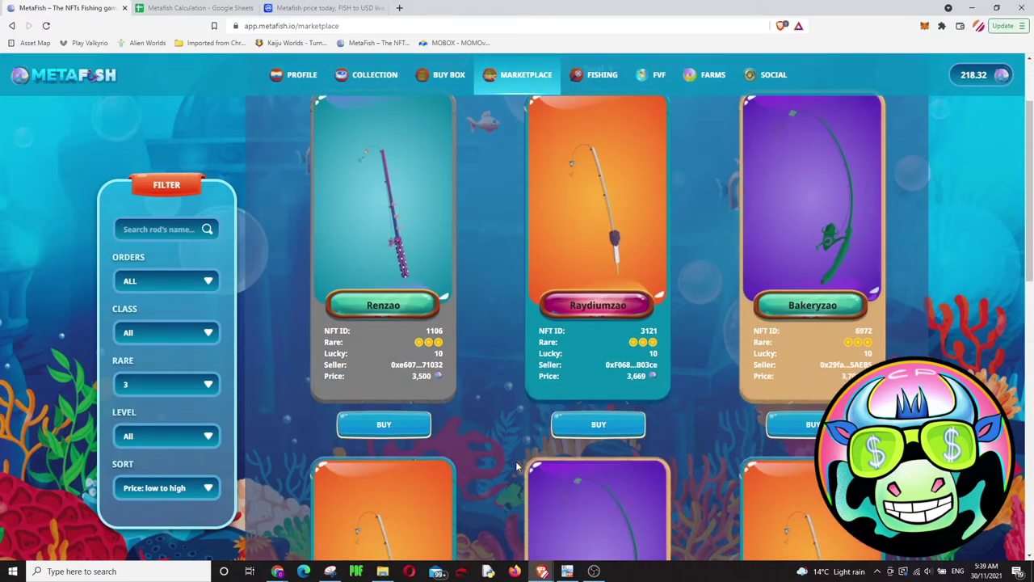
Switch the rarity filter to 4, back to 3, then 5 to show the Linkzao rods.
{"action": "left_click", "coordinate": [121, 388]}
{"action": "left_click", "coordinate": [124, 440]}
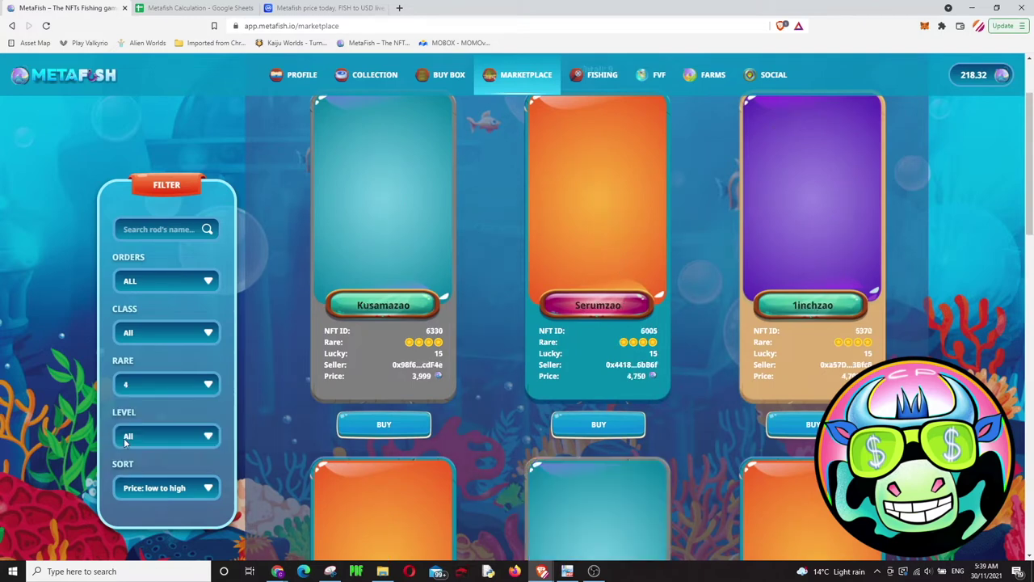
{"action": "left_click", "coordinate": [154, 386]}
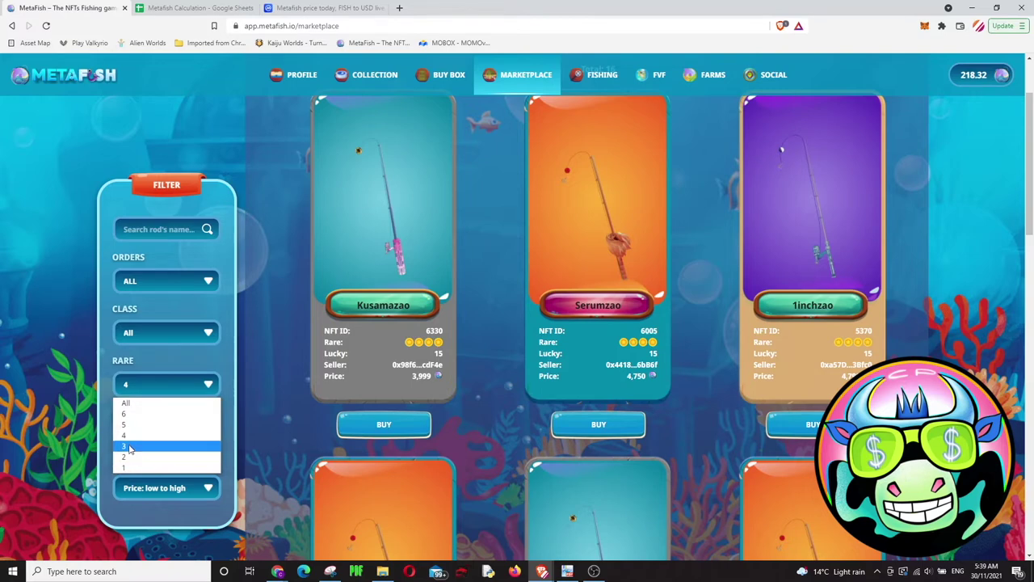
{"action": "left_click", "coordinate": [140, 444]}
{"action": "left_click", "coordinate": [149, 382]}
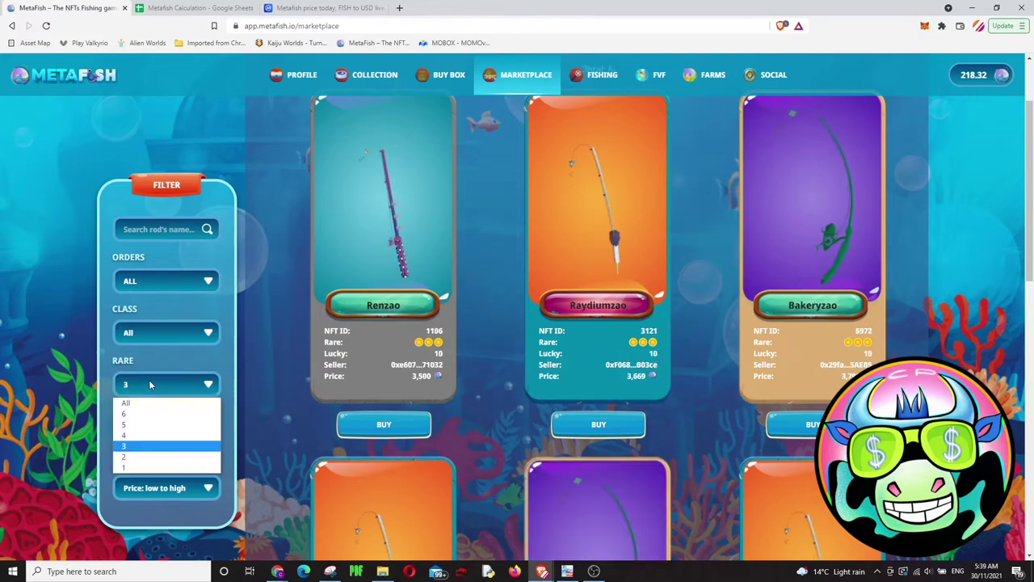
{"action": "left_click", "coordinate": [126, 429]}
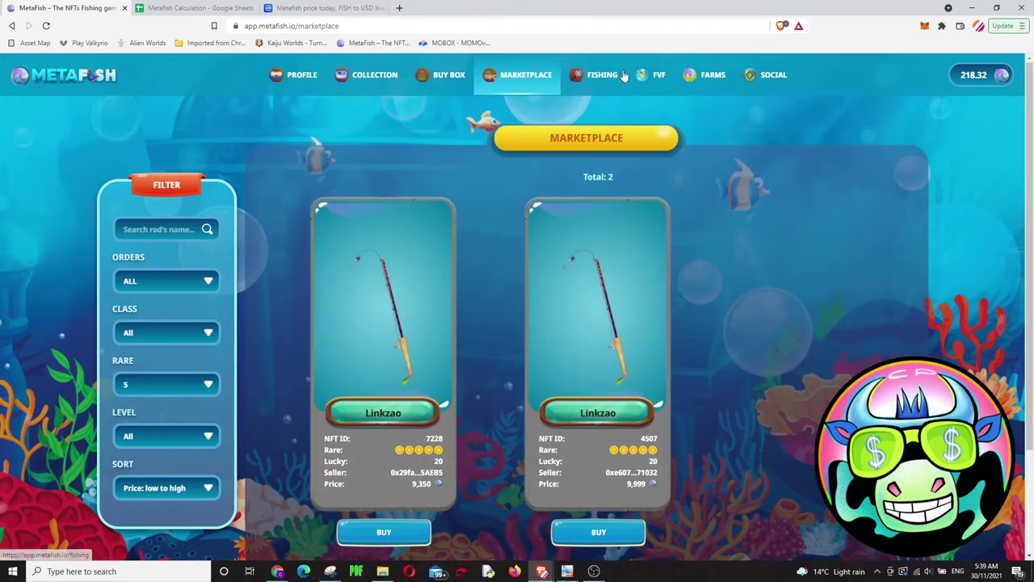
{"action": "left_click", "coordinate": [601, 75]}
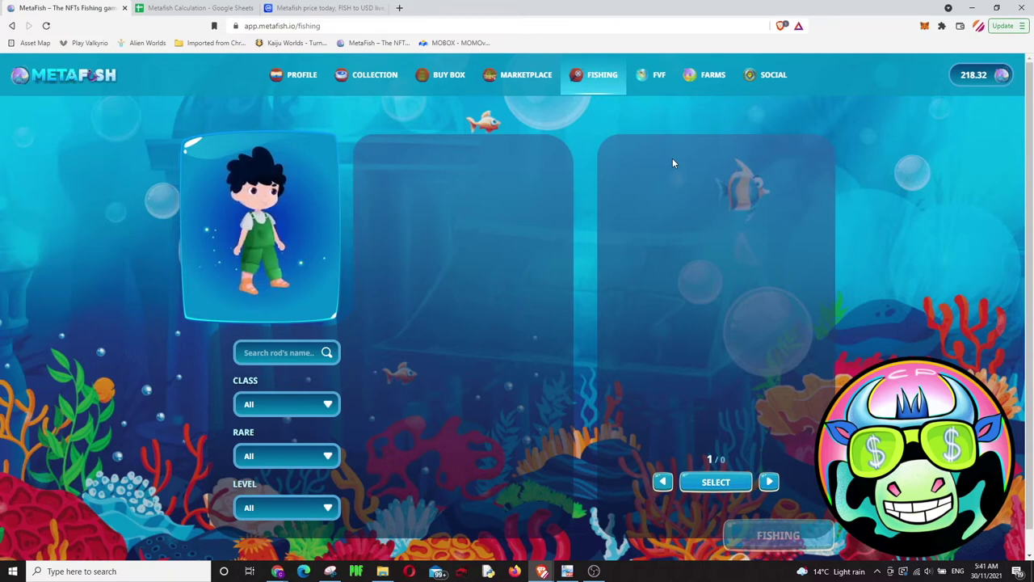
Go from the Fishing page to FARMS to see the FISH-BNB and FISH-BUSD farms.
{"action": "left_click", "coordinate": [712, 88]}
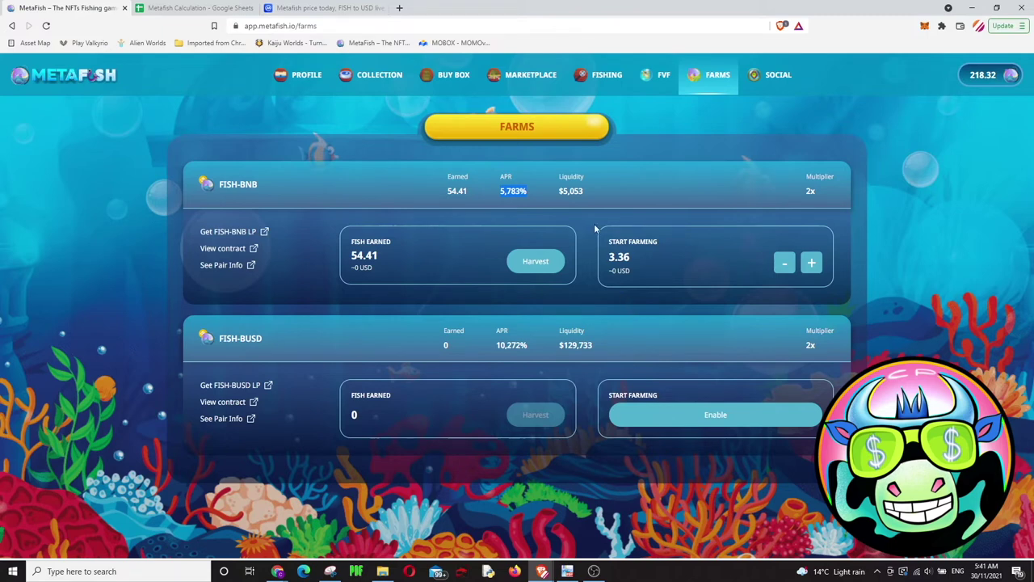
Highlight the FISH-BNB farm's APR and 54.42 FISH earned, then switch to the Metafish Calculation spreadsheet.
{"action": "double_click", "coordinate": [505, 177]}
{"action": "left_click_drag", "start_coordinate": [352, 255], "coordinate": [396, 262]}
{"action": "left_click", "coordinate": [214, 8]}
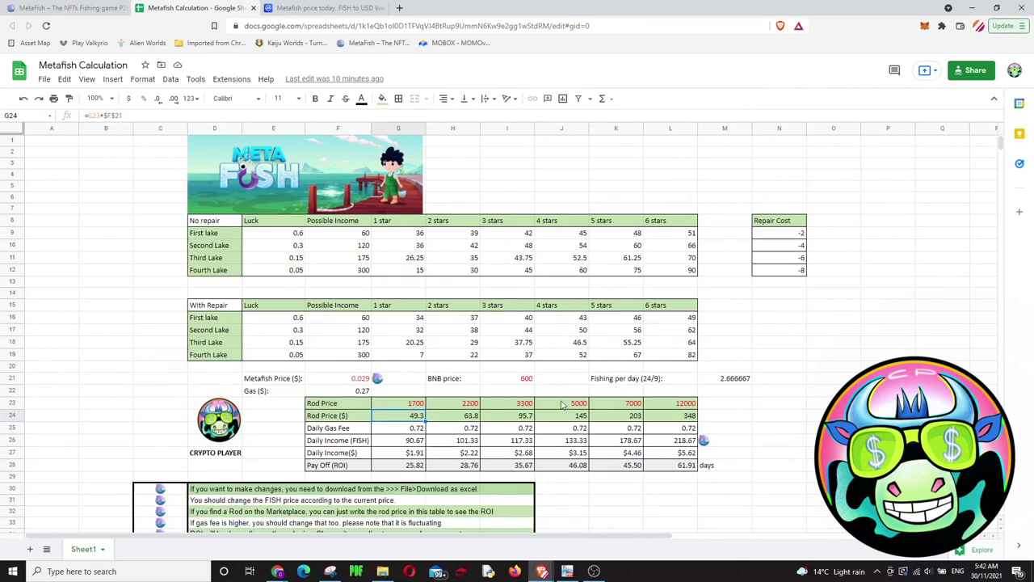
{"action": "left_click", "coordinate": [357, 383]}
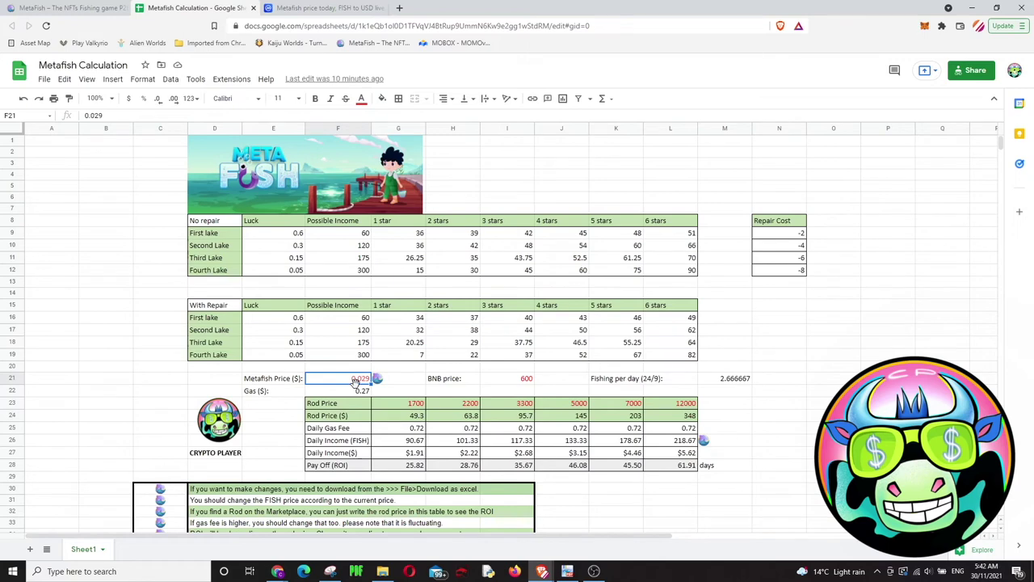
{"action": "left_click", "coordinate": [519, 383]}
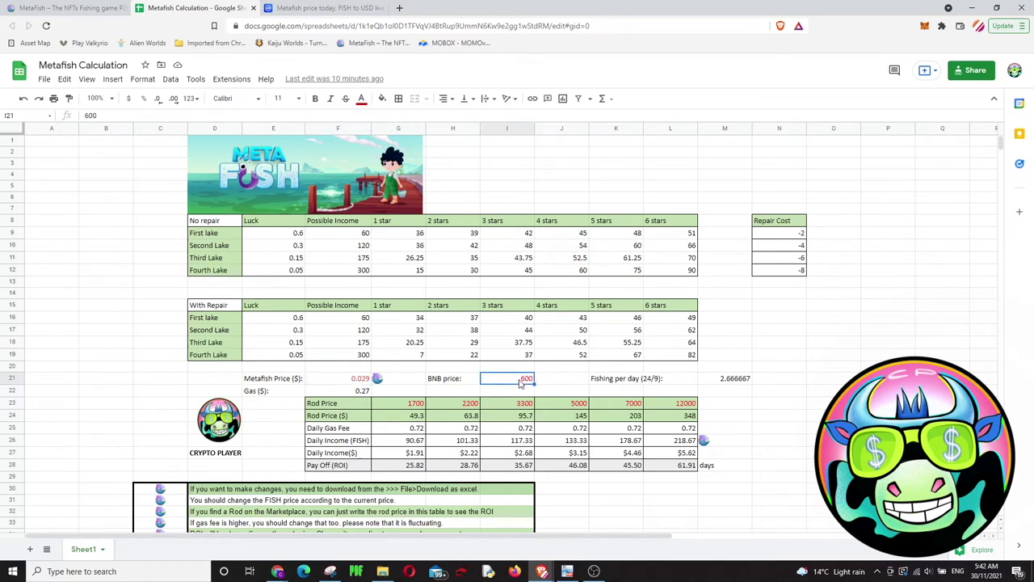
{"action": "left_click", "coordinate": [632, 382]}
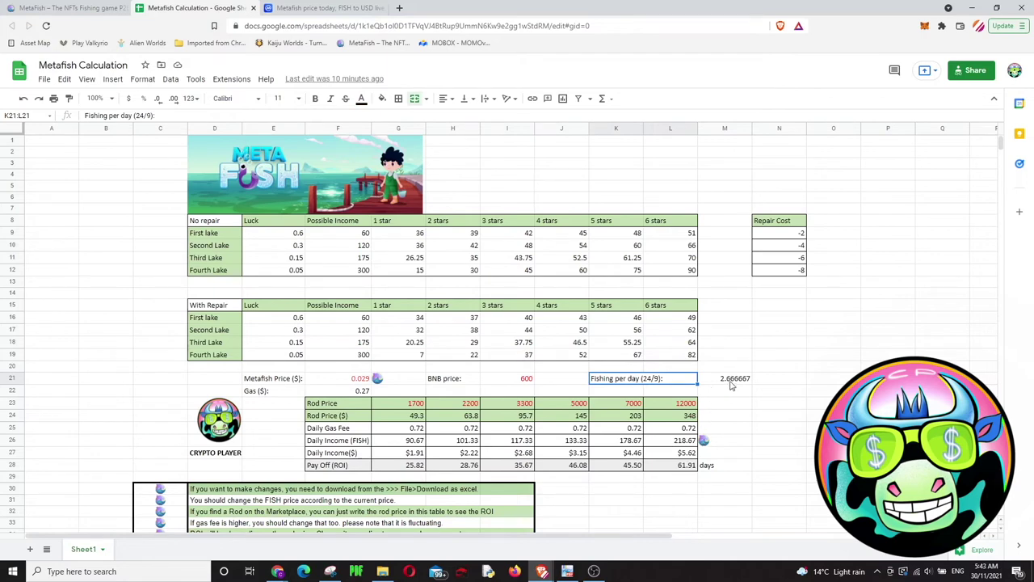
{"action": "left_click", "coordinate": [732, 384]}
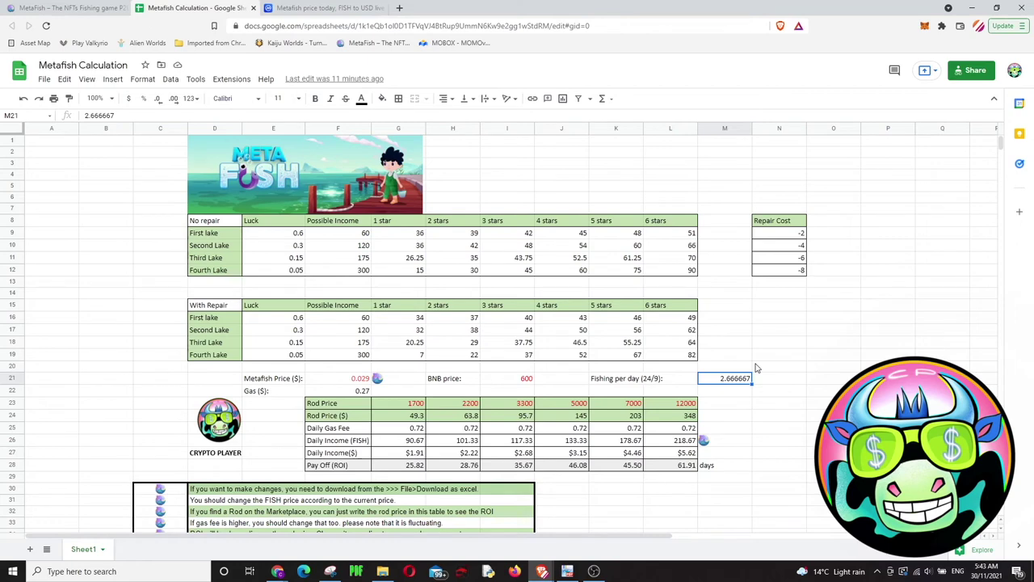
{"action": "type", "text": "2"}
{"action": "key", "text": "Return"}
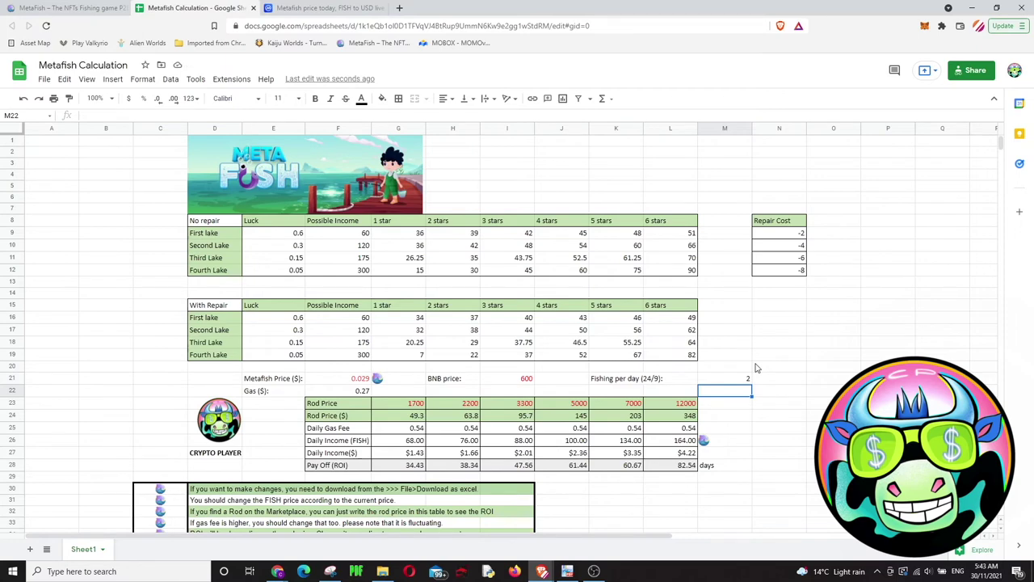
{"action": "key", "text": "ctrl+z"}
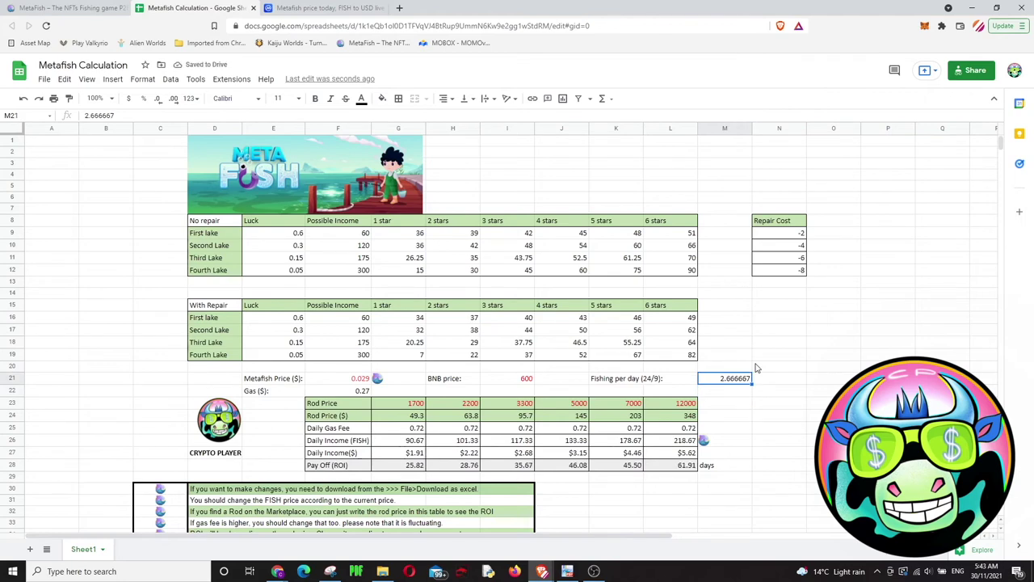
{"action": "left_click", "coordinate": [408, 408]}
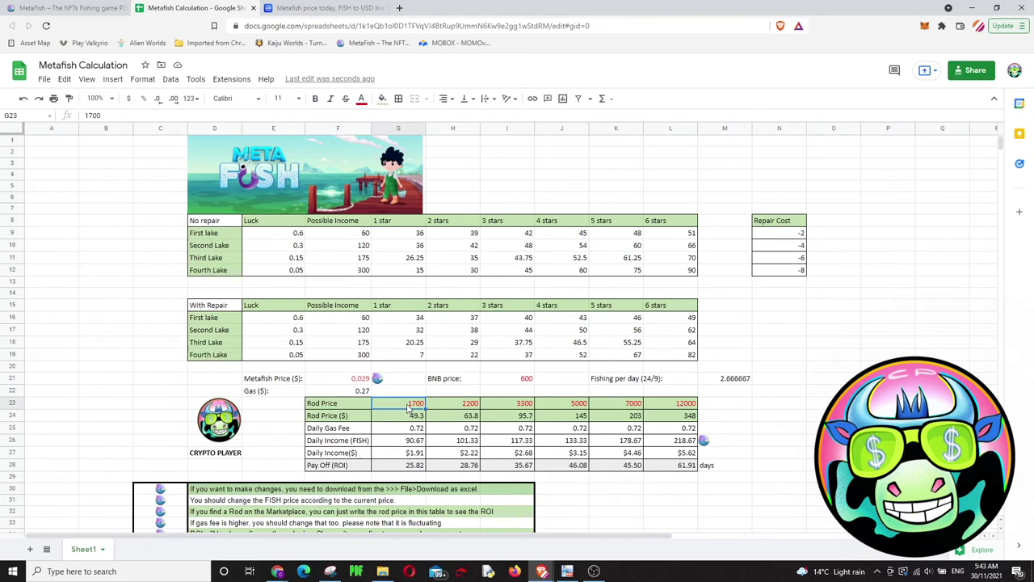
{"action": "left_click", "coordinate": [472, 404]}
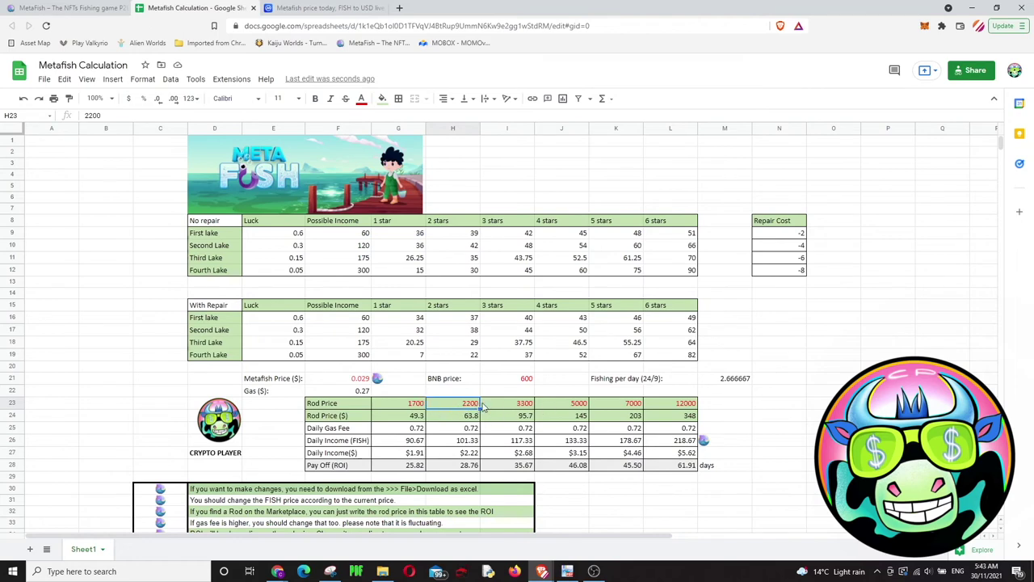
{"action": "left_click", "coordinate": [514, 405]}
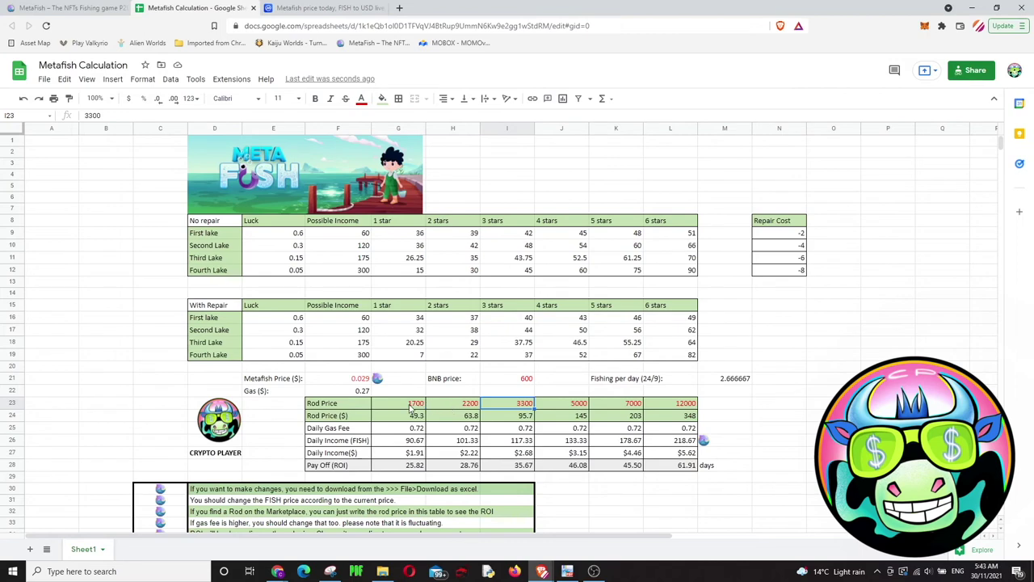
{"action": "left_click", "coordinate": [412, 407]}
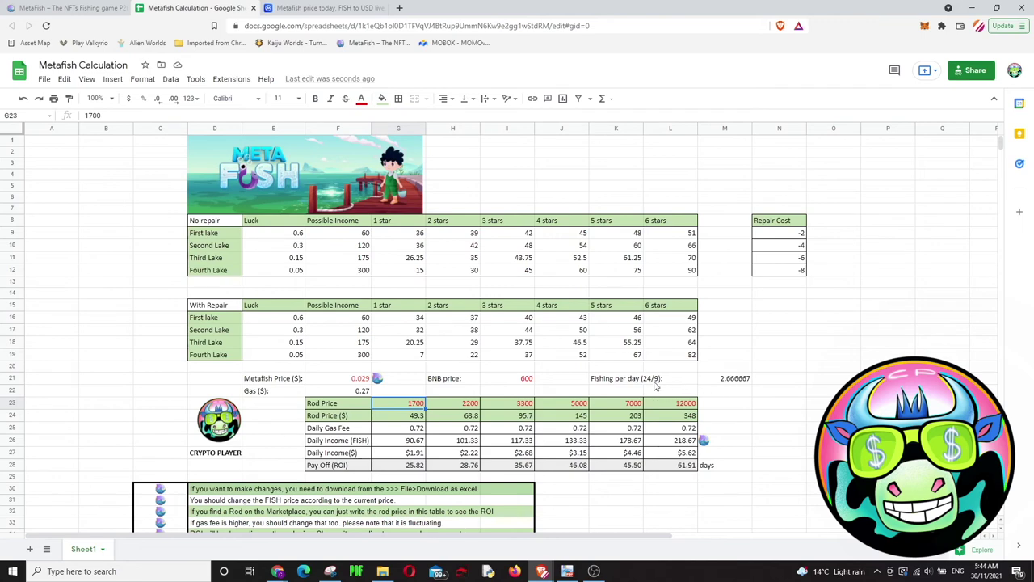
{"action": "left_click", "coordinate": [740, 381]}
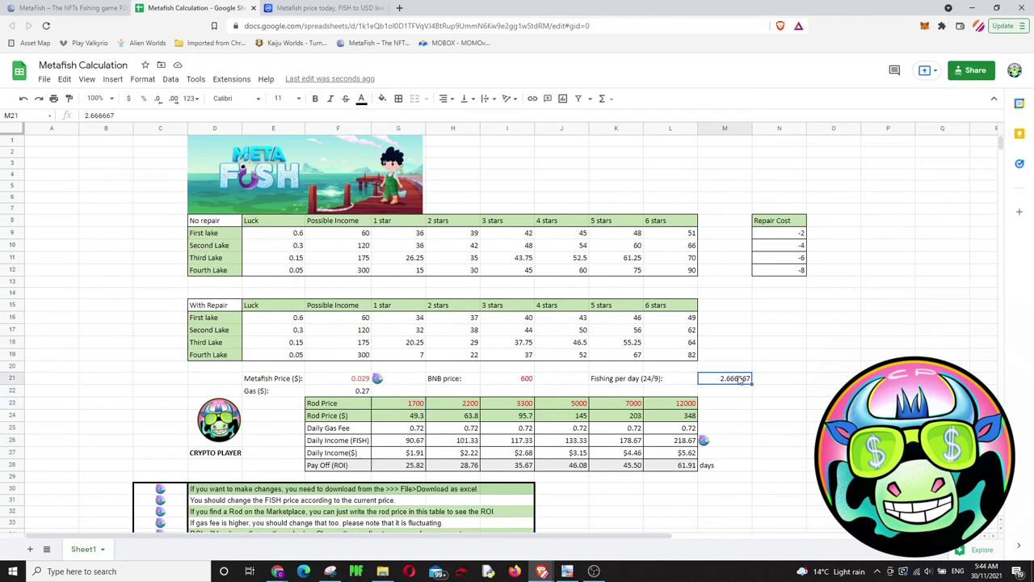
{"action": "left_click", "coordinate": [419, 465]}
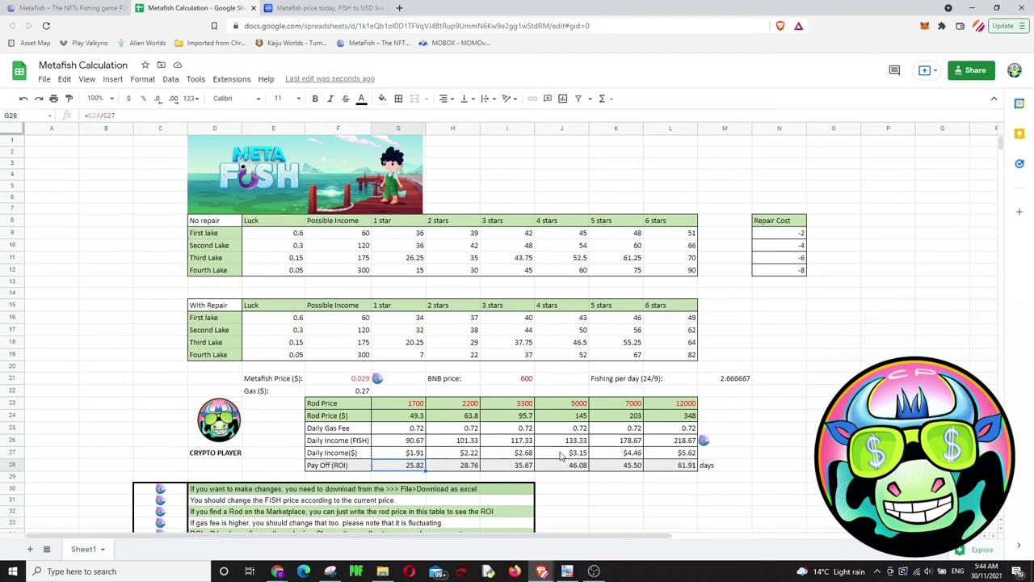
{"action": "left_click", "coordinate": [683, 468]}
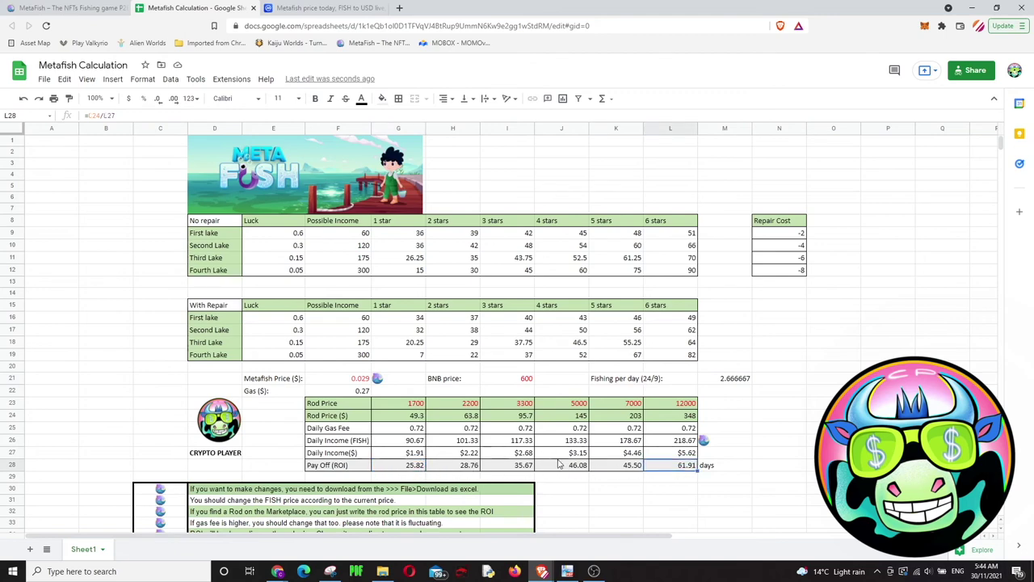
{"action": "left_click", "coordinate": [686, 405]}
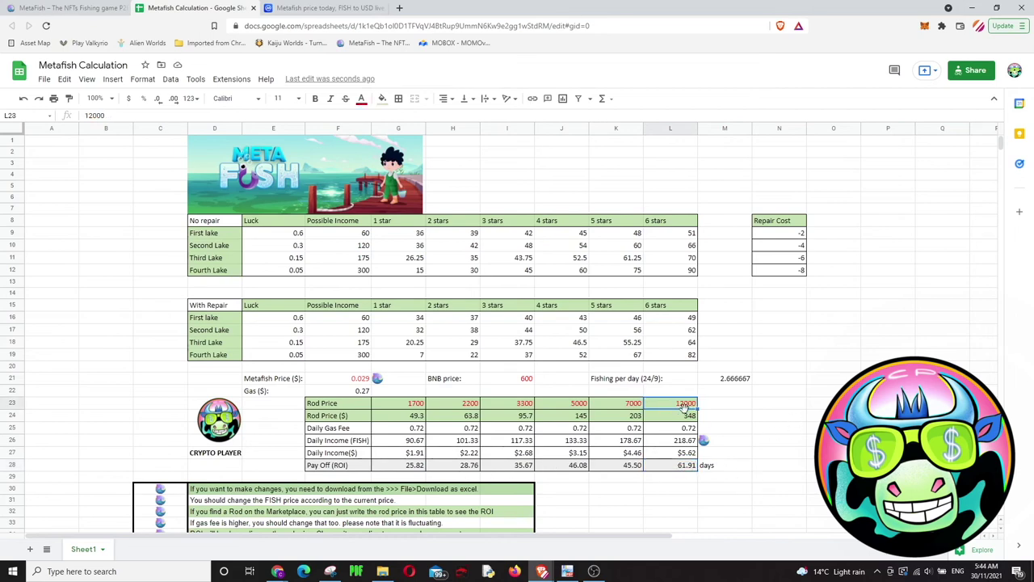
{"action": "left_click", "coordinate": [447, 405]}
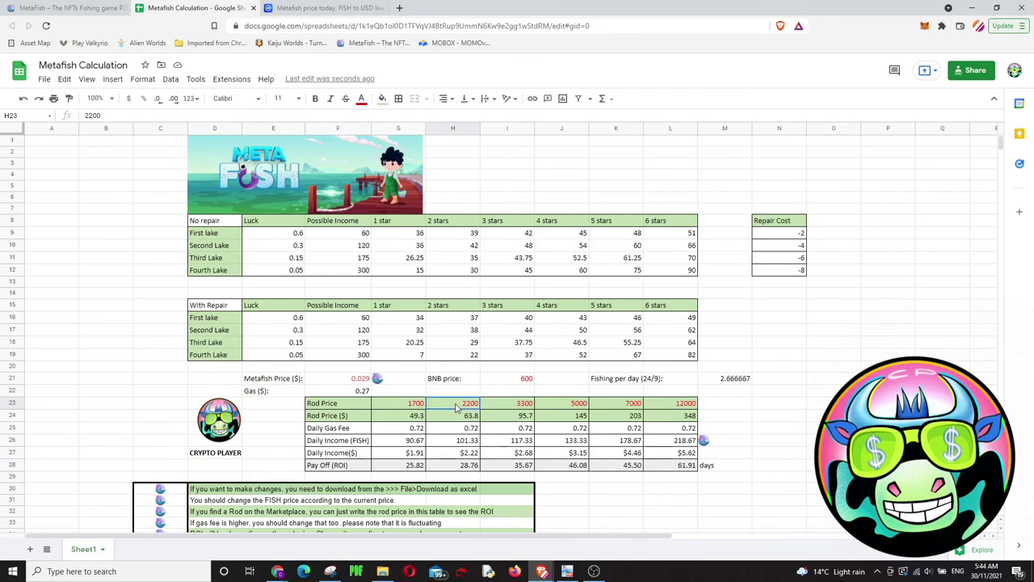
{"action": "left_click", "coordinate": [464, 469]}
{"action": "scroll", "coordinate": [573, 424], "scroll_direction": "down", "scroll_amount": 1}
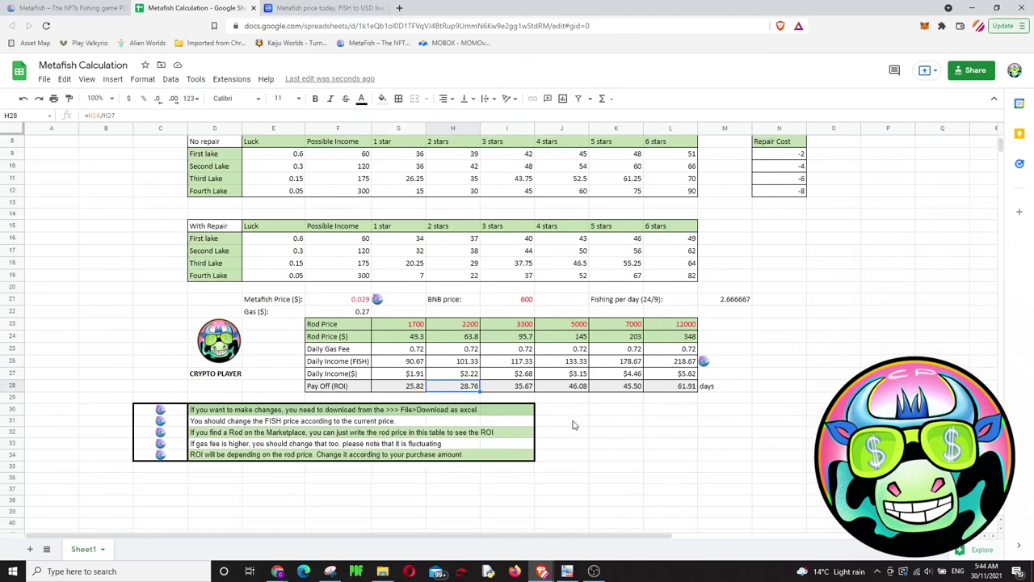
{"action": "scroll", "coordinate": [574, 424], "scroll_direction": "up", "scroll_amount": 1}
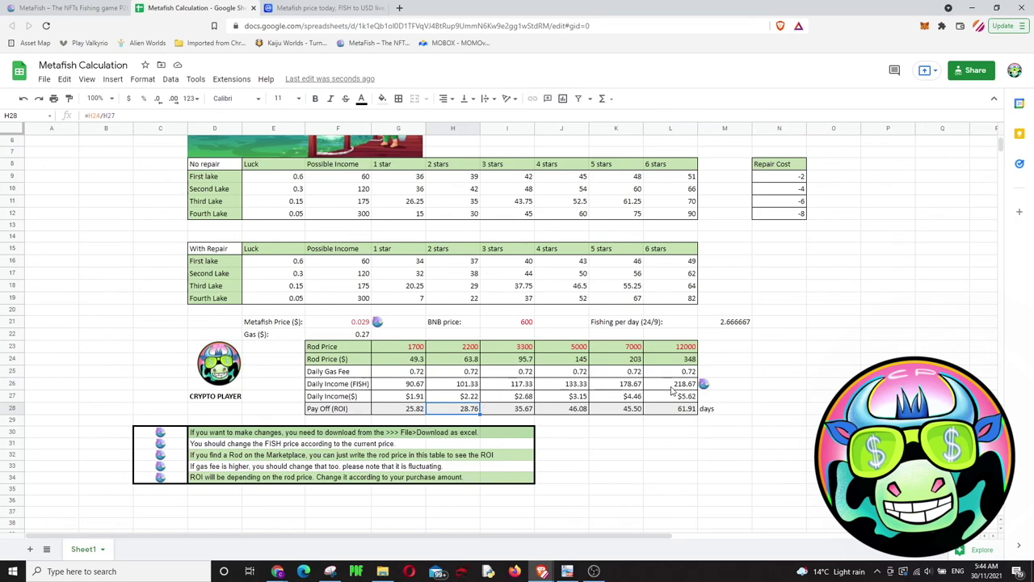
{"action": "scroll", "coordinate": [677, 393], "scroll_direction": "up", "scroll_amount": 1}
{"action": "scroll", "coordinate": [786, 383], "scroll_direction": "up", "scroll_amount": 1}
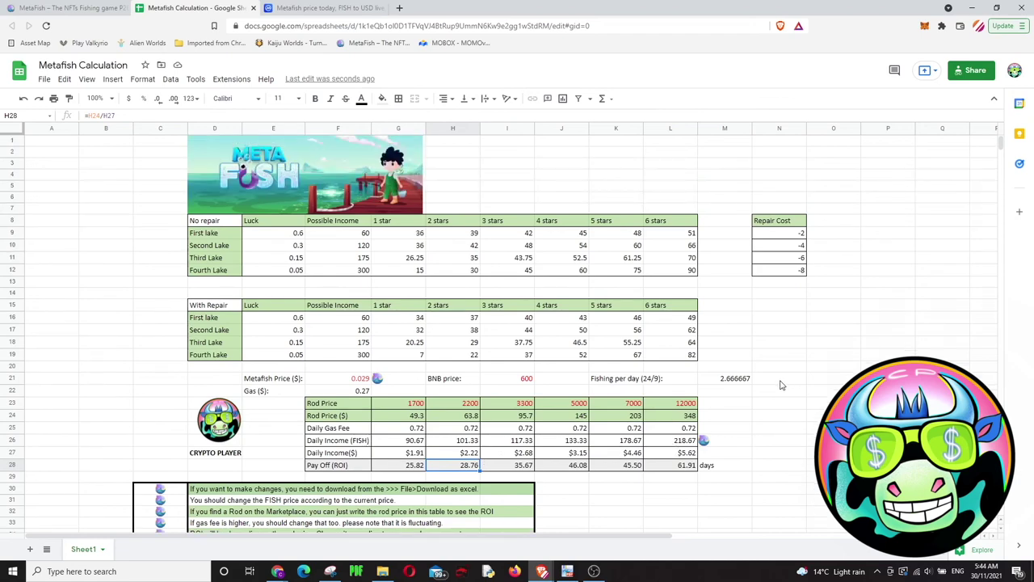